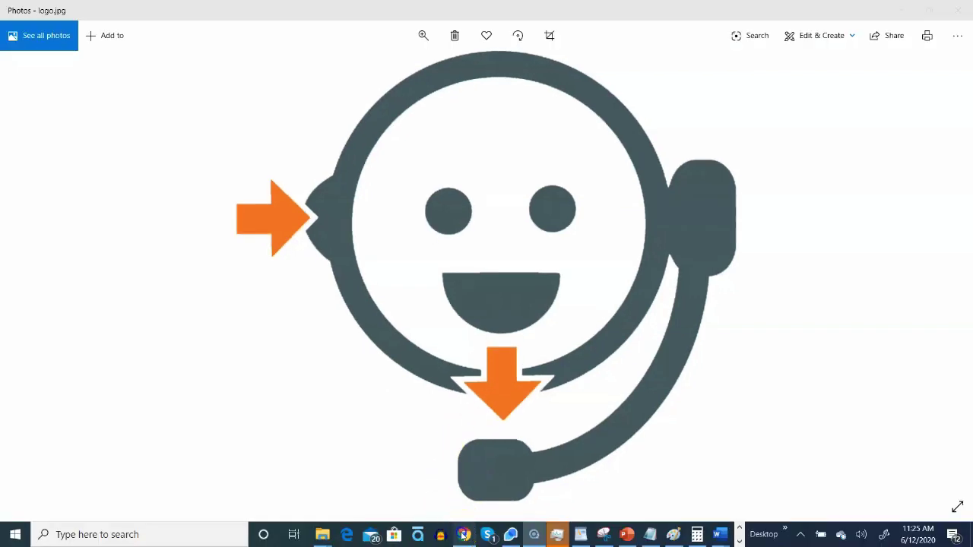
Step: Leave the full-screen logo.jpg in Photos and bring the zoom.us browser tab forward
{"action": "left_click", "coordinate": [463, 535]}
Step: Reload zoom.us and sign in with the account e-mail and password to reach My Meetings
{"action": "left_click", "coordinate": [381, 35]}
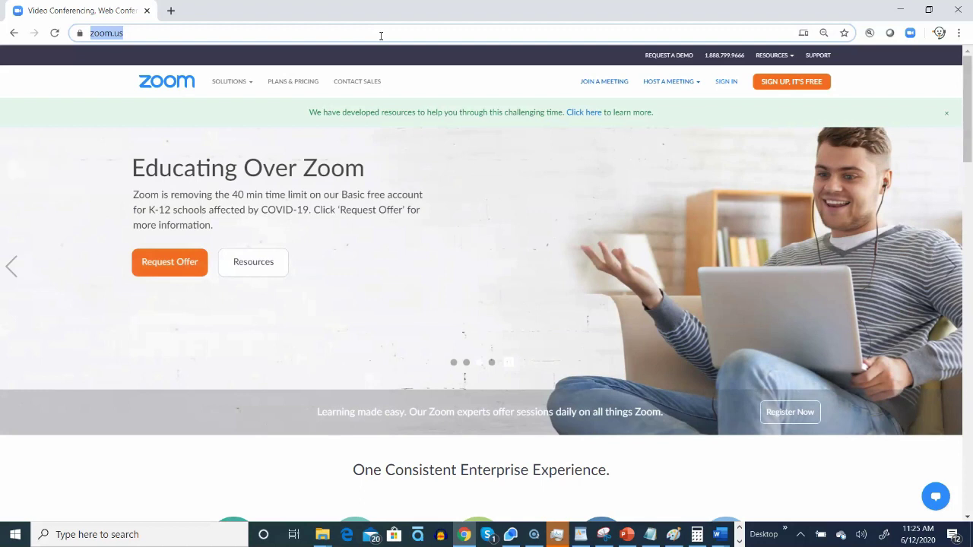
{"action": "key", "text": "Return"}
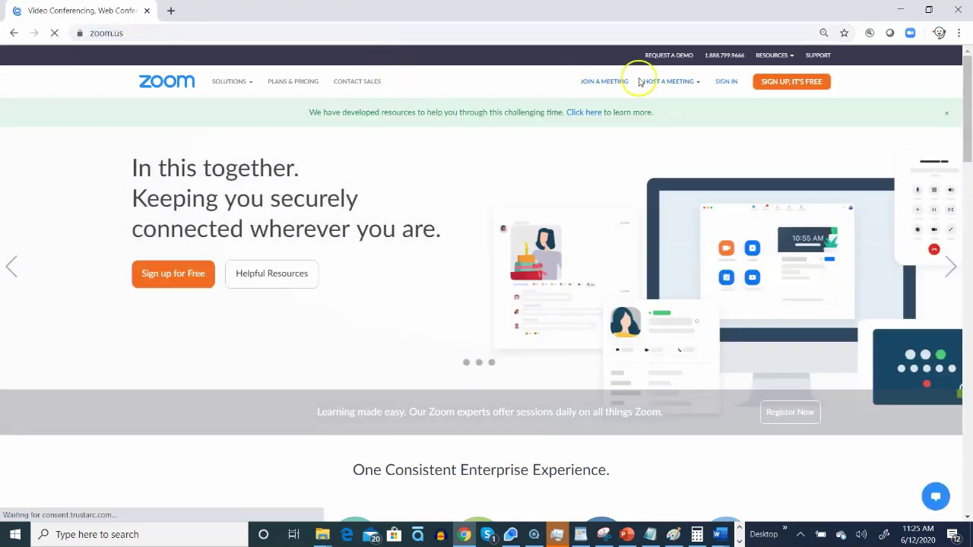
{"action": "left_click", "coordinate": [726, 81]}
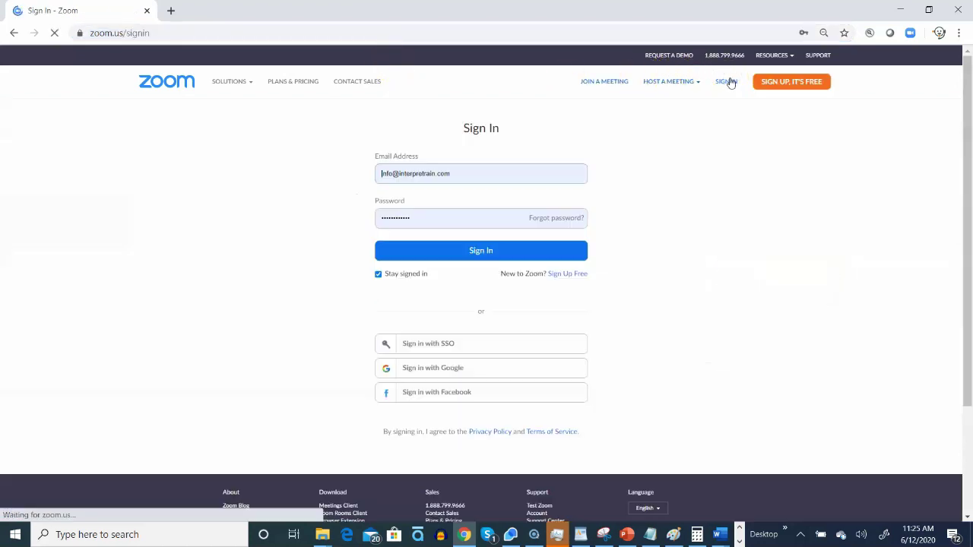
{"action": "left_click", "coordinate": [576, 180]}
{"action": "left_click", "coordinate": [449, 280]}
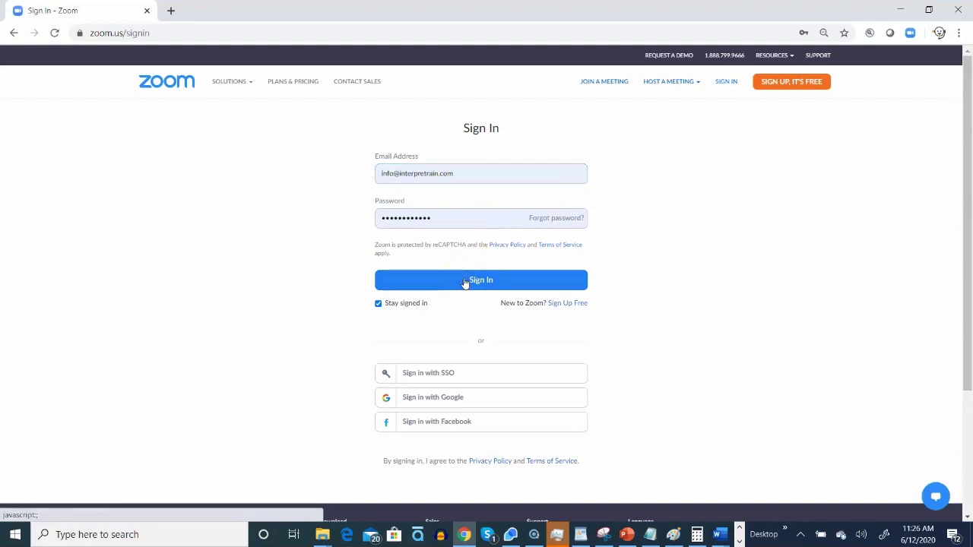
{"action": "left_click", "coordinate": [465, 282]}
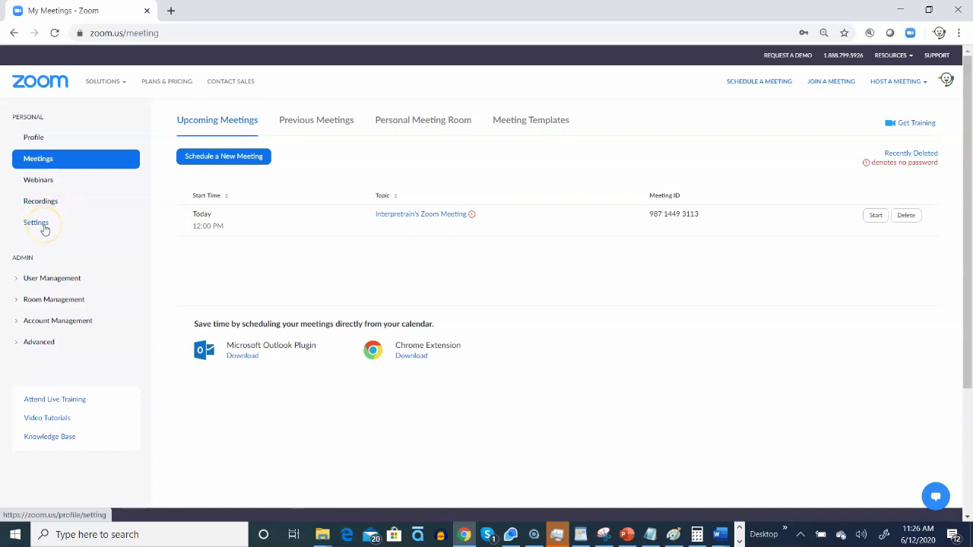
Step: In Settings, scroll to In Meeting (Advanced) and confirm Language Interpretation is switched on
{"action": "left_click", "coordinate": [44, 228]}
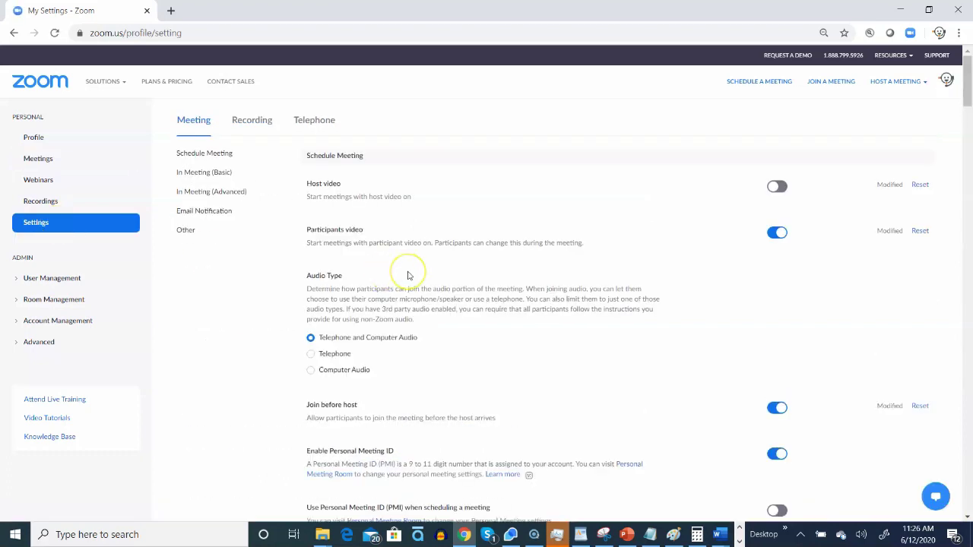
{"action": "scroll", "coordinate": [407, 275], "scroll_direction": "down", "scroll_amount": 15}
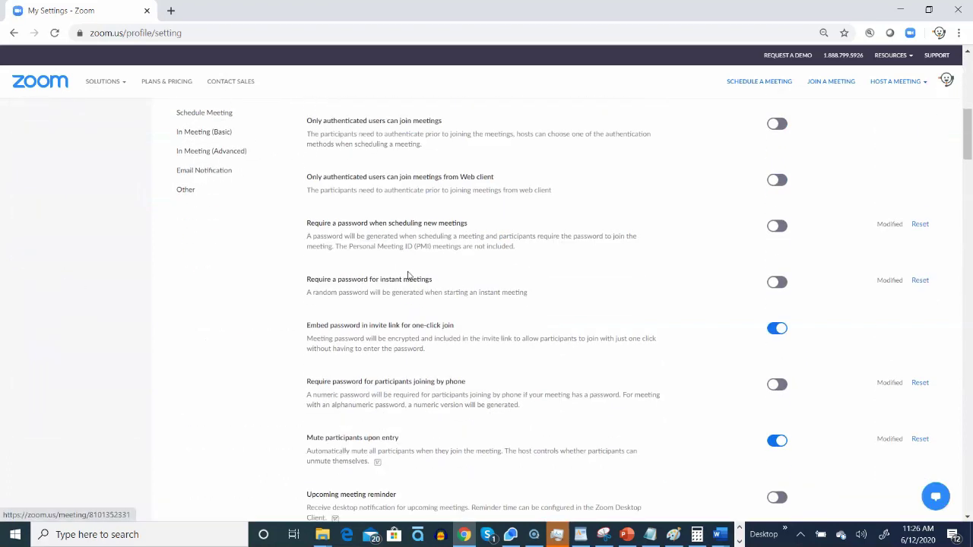
{"action": "scroll", "coordinate": [407, 275], "scroll_direction": "down", "scroll_amount": 12}
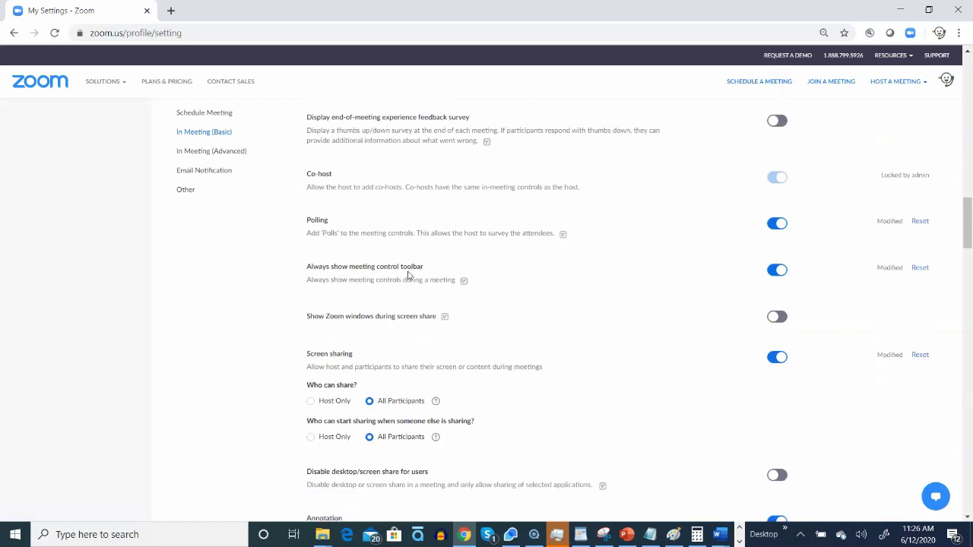
{"action": "scroll", "coordinate": [407, 276], "scroll_direction": "down", "scroll_amount": 6}
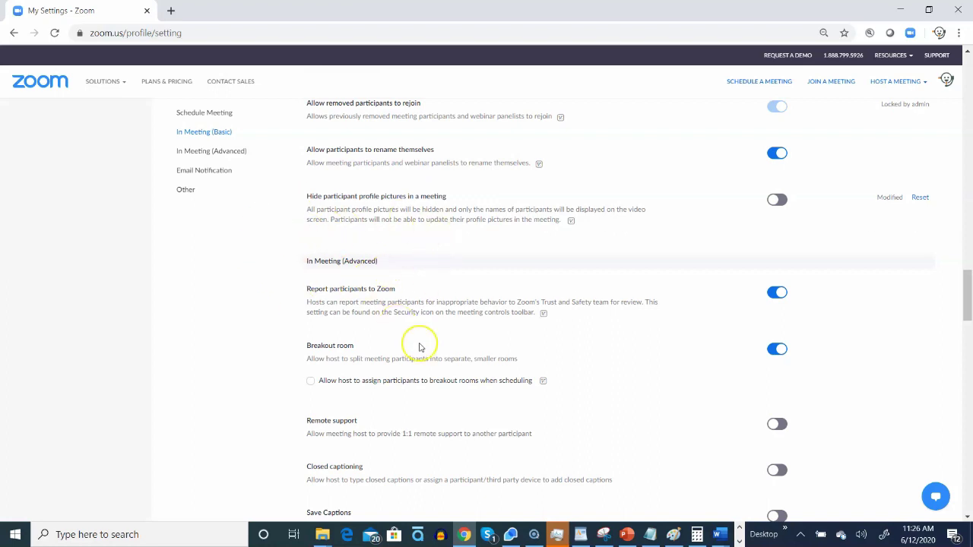
{"action": "scroll", "coordinate": [419, 346], "scroll_direction": "down", "scroll_amount": 3}
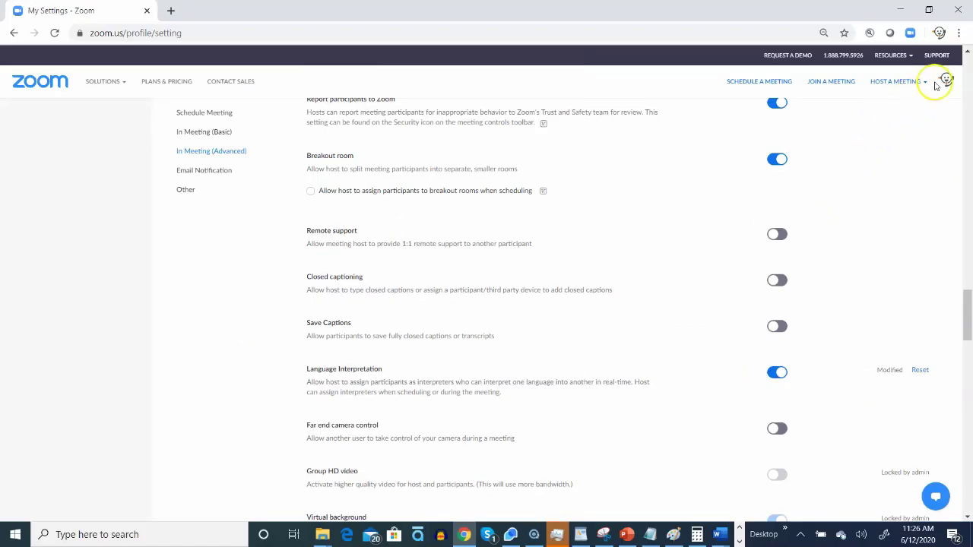
{"action": "left_click", "coordinate": [945, 79]}
Step: Sign out of the web portal and bring up the Zoom desktop app's Home tab
{"action": "left_click", "coordinate": [913, 148]}
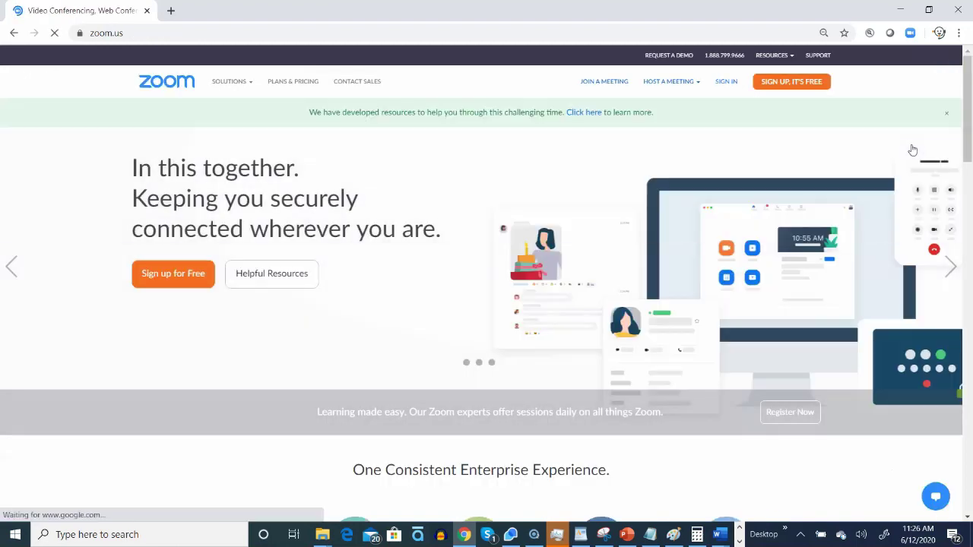
{"action": "left_click", "coordinate": [738, 541]}
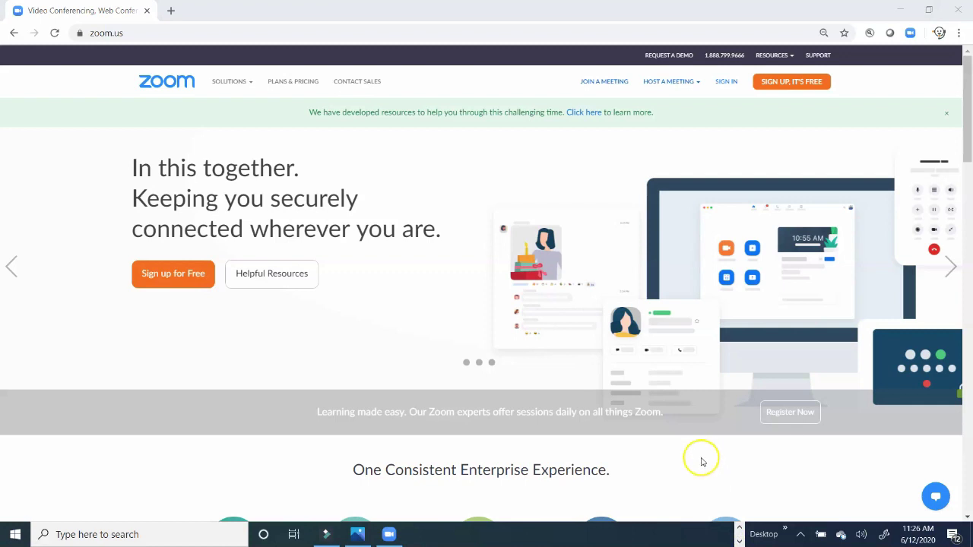
{"action": "left_click", "coordinate": [390, 535]}
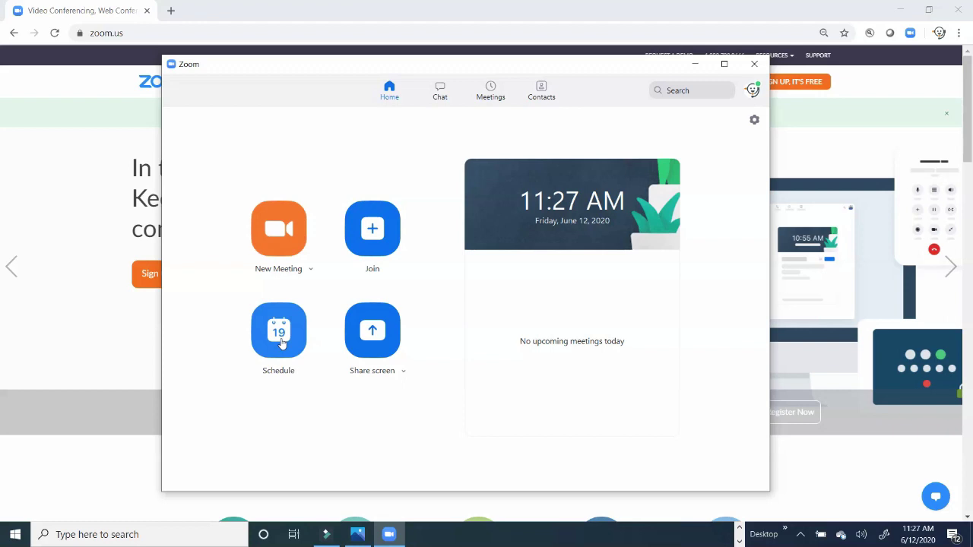
Step: Schedule a new meeting with language interpretation enabled and an interpreter's e-mail assigned English to Spanish
{"action": "left_click", "coordinate": [279, 337]}
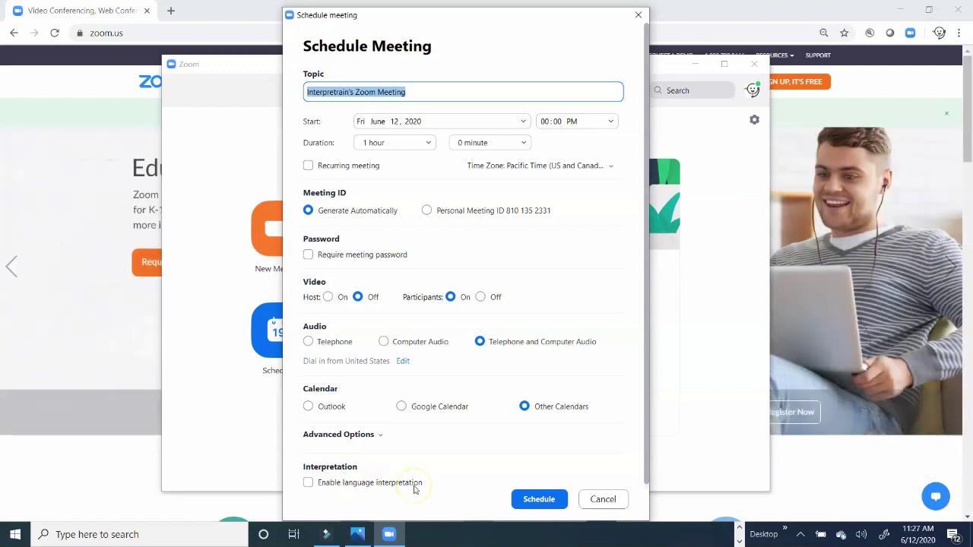
{"action": "left_click", "coordinate": [309, 484]}
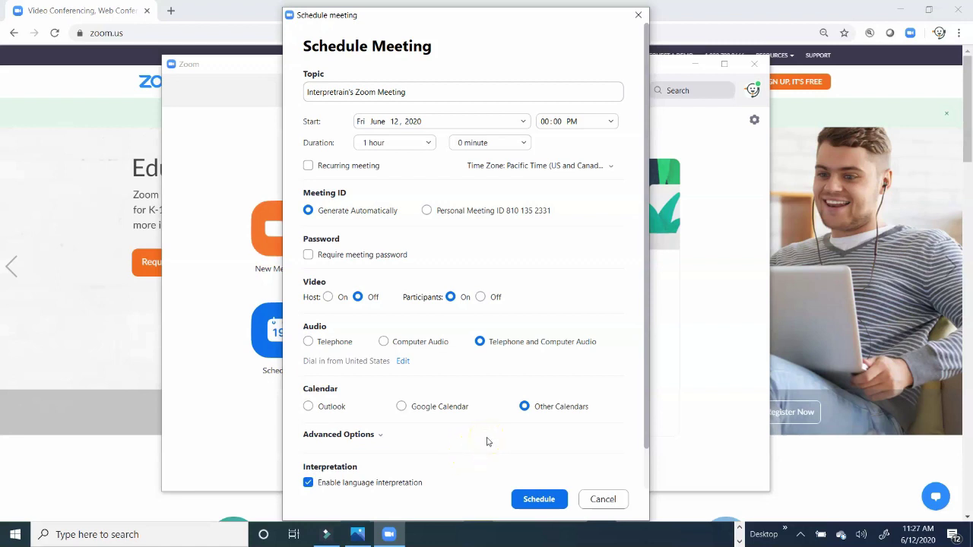
{"action": "scroll", "coordinate": [487, 442], "scroll_direction": "down", "scroll_amount": 1}
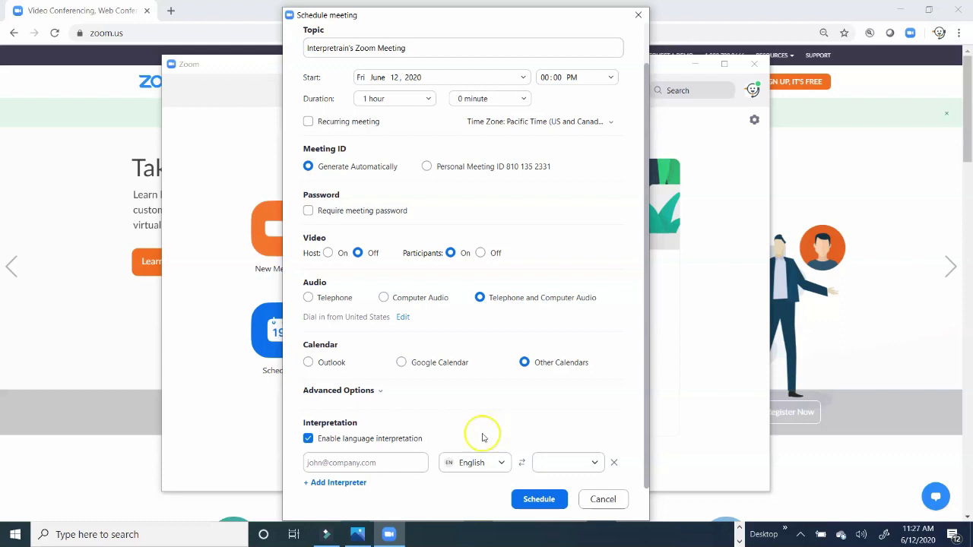
{"action": "left_click", "coordinate": [408, 463]}
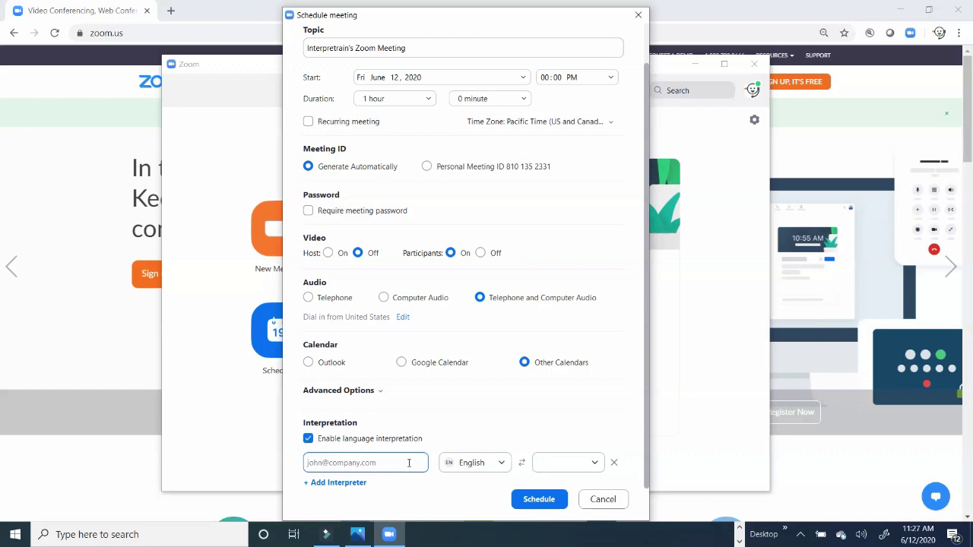
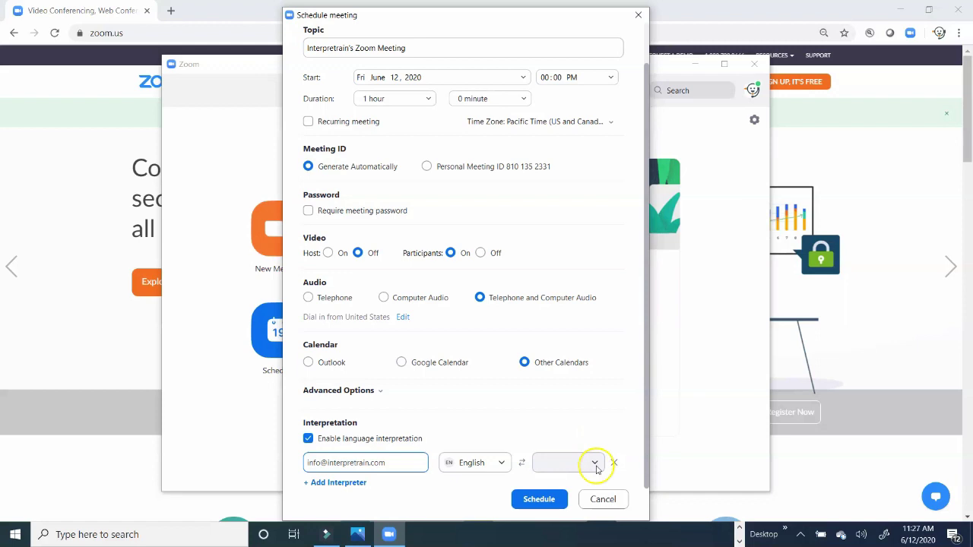
{"action": "left_click", "coordinate": [593, 463]}
{"action": "left_click", "coordinate": [579, 437]}
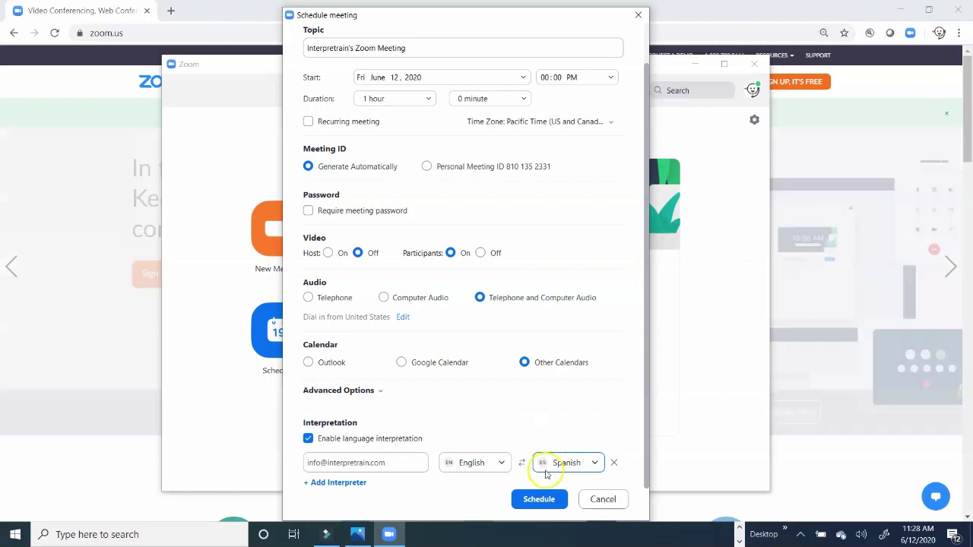
Step: Save the 12:00–1:00 PM meeting, dismiss the invitation details, and start it from Home
{"action": "left_click", "coordinate": [541, 499]}
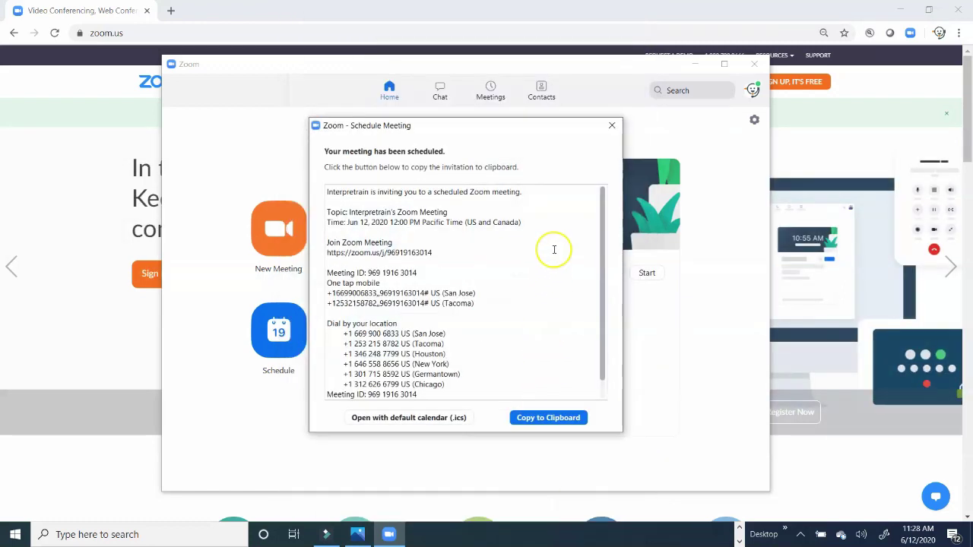
{"action": "left_click", "coordinate": [611, 124]}
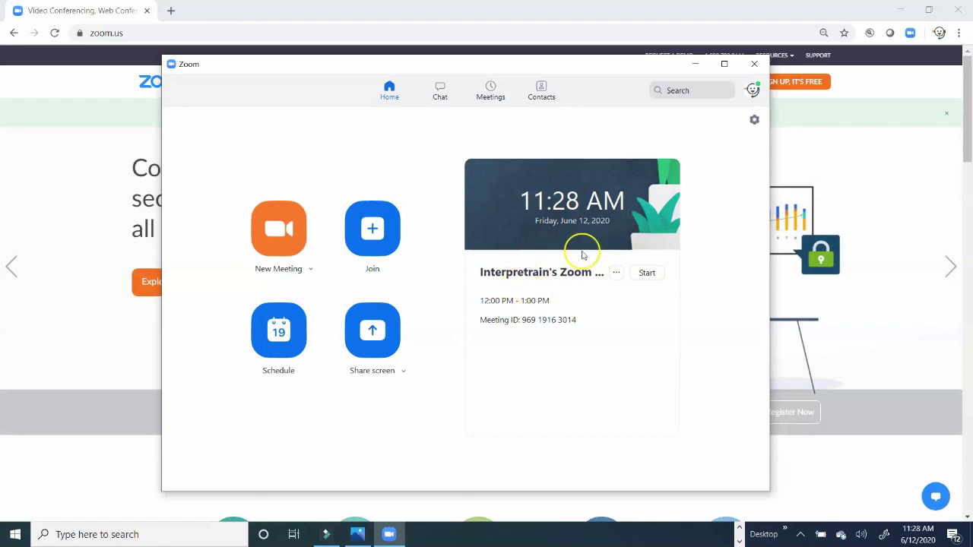
{"action": "left_click", "coordinate": [650, 275]}
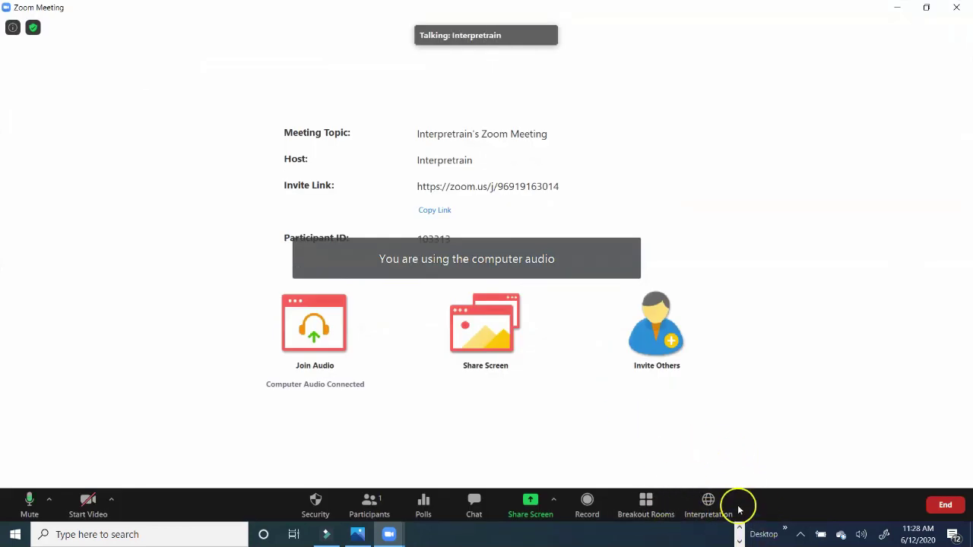
Step: Start interpretation with Interpreter 1 on English–Spanish and acknowledge the welcome message
{"action": "left_click", "coordinate": [707, 505]}
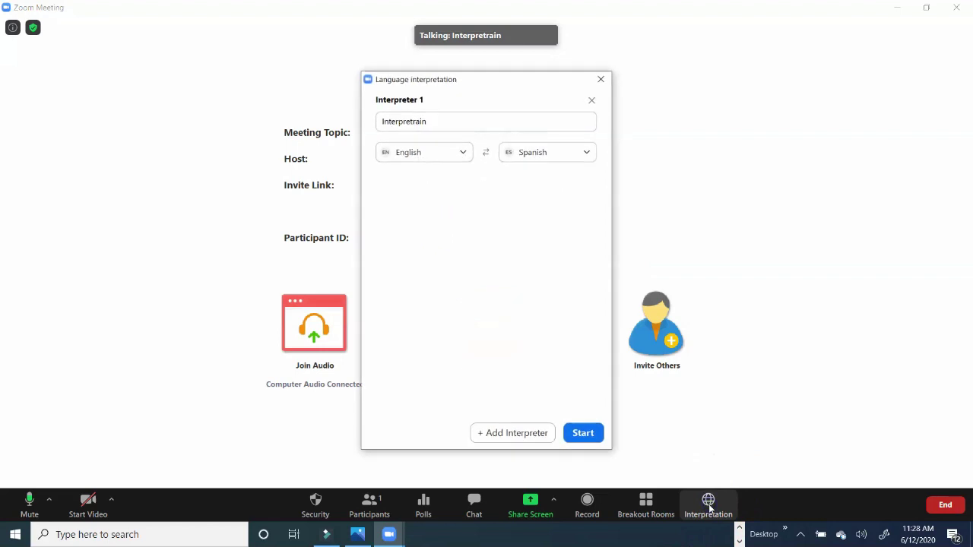
{"action": "left_click", "coordinate": [405, 122]}
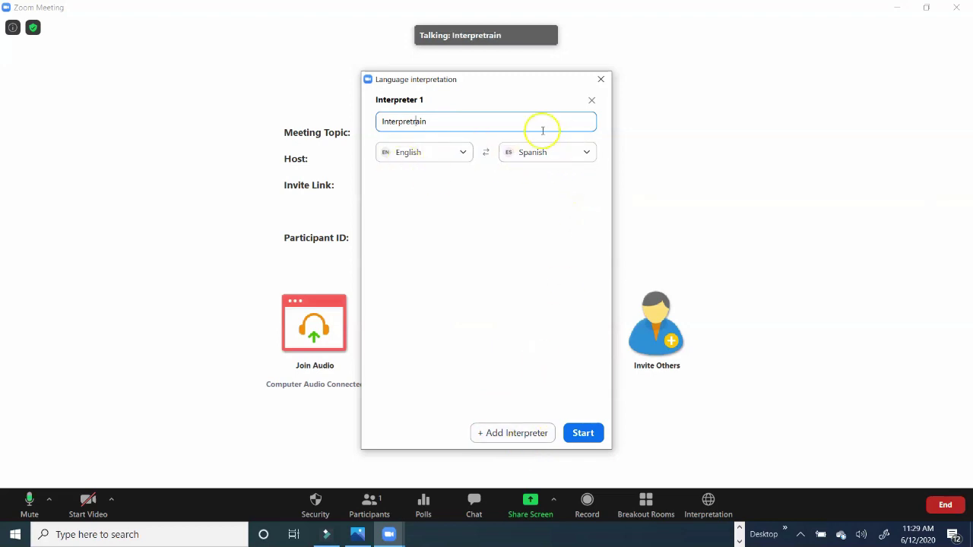
{"action": "left_click", "coordinate": [584, 152]}
{"action": "left_click", "coordinate": [549, 291]}
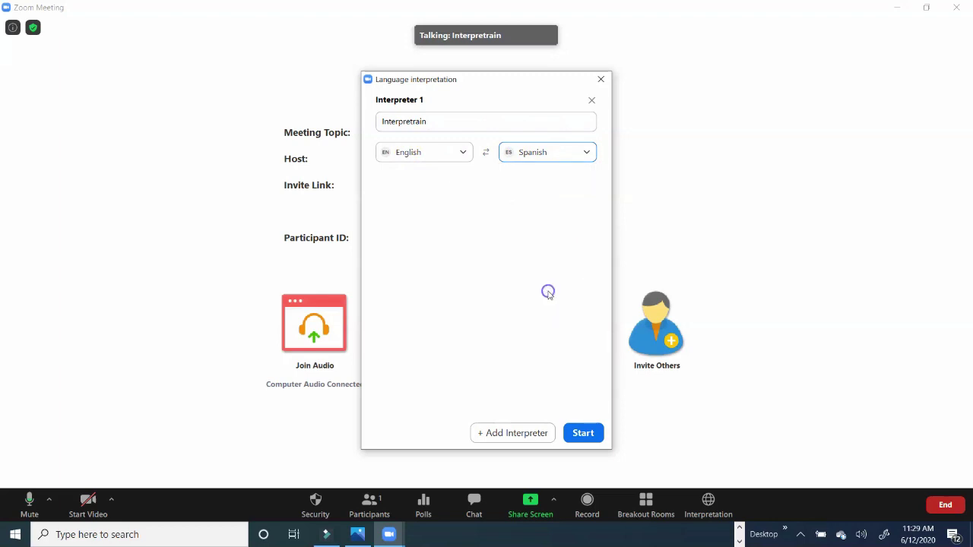
{"action": "left_click", "coordinate": [582, 432]}
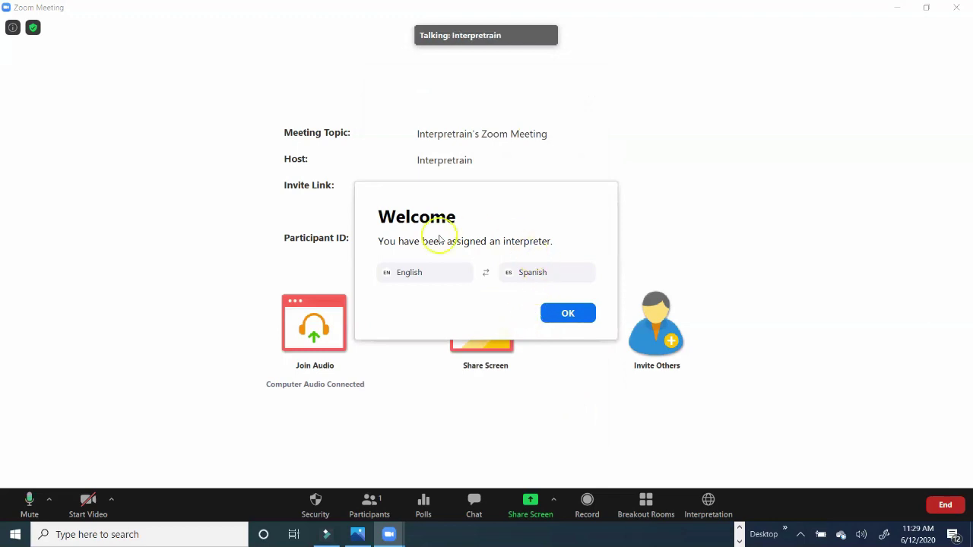
{"action": "left_click", "coordinate": [560, 315]}
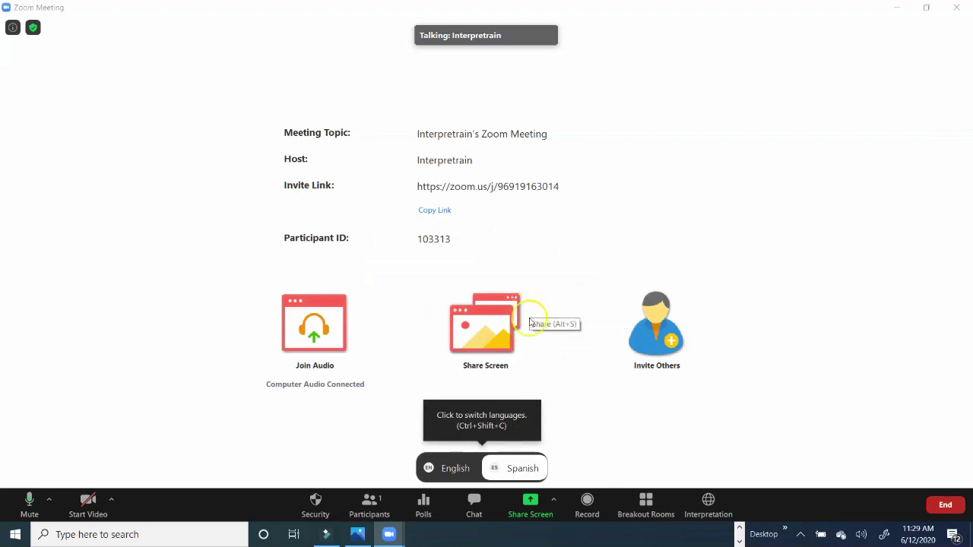
{"action": "left_click", "coordinate": [463, 468]}
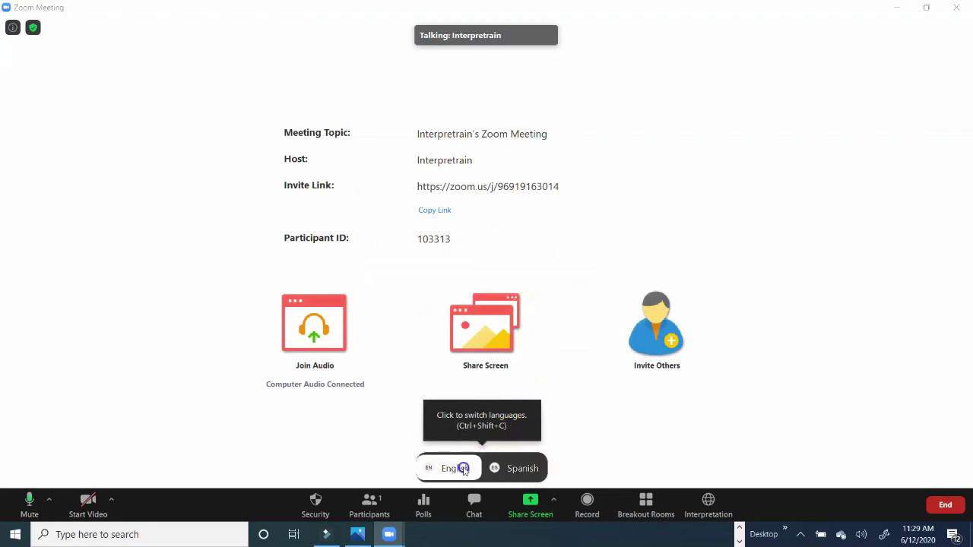
{"action": "left_click", "coordinate": [522, 469]}
{"action": "left_click", "coordinate": [469, 468]}
{"action": "left_click", "coordinate": [529, 471]}
{"action": "left_click", "coordinate": [481, 468]}
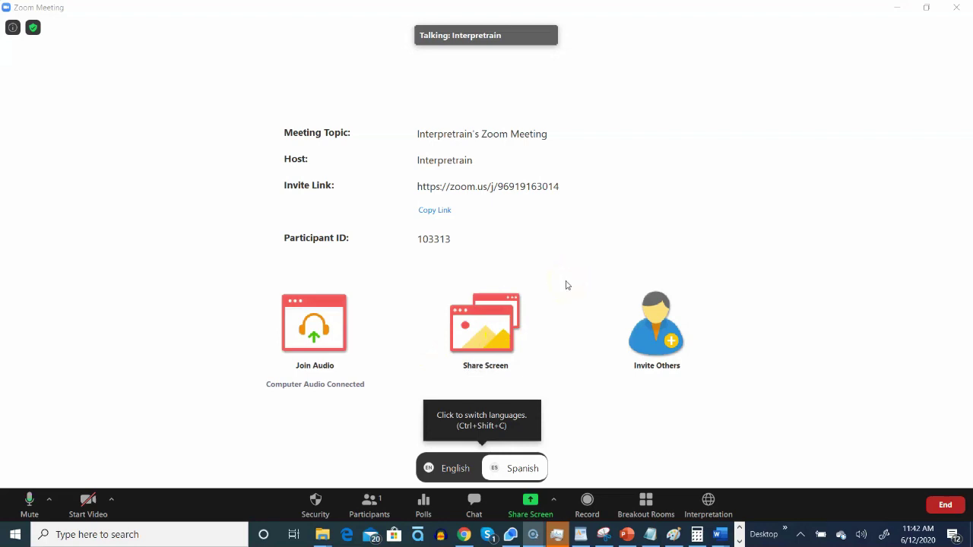
Step: From Participants, open Invite and choose Gmail to send the meeting invitation
{"action": "left_click", "coordinate": [369, 508]}
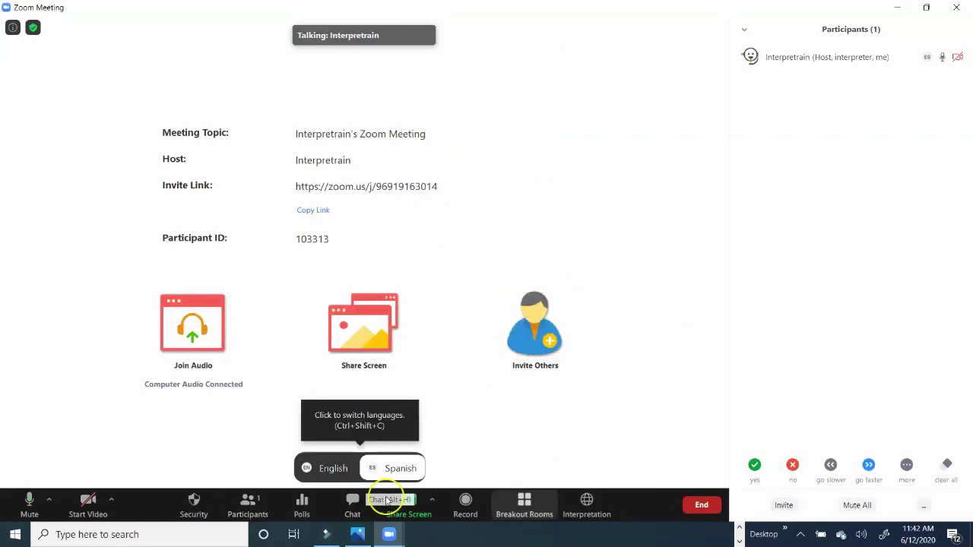
{"action": "left_click", "coordinate": [786, 505]}
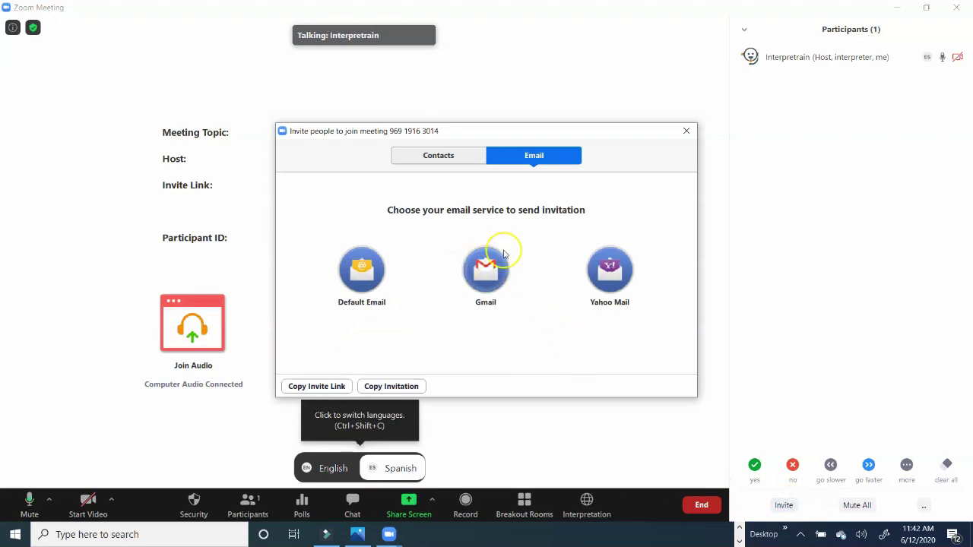
{"action": "left_click", "coordinate": [502, 261]}
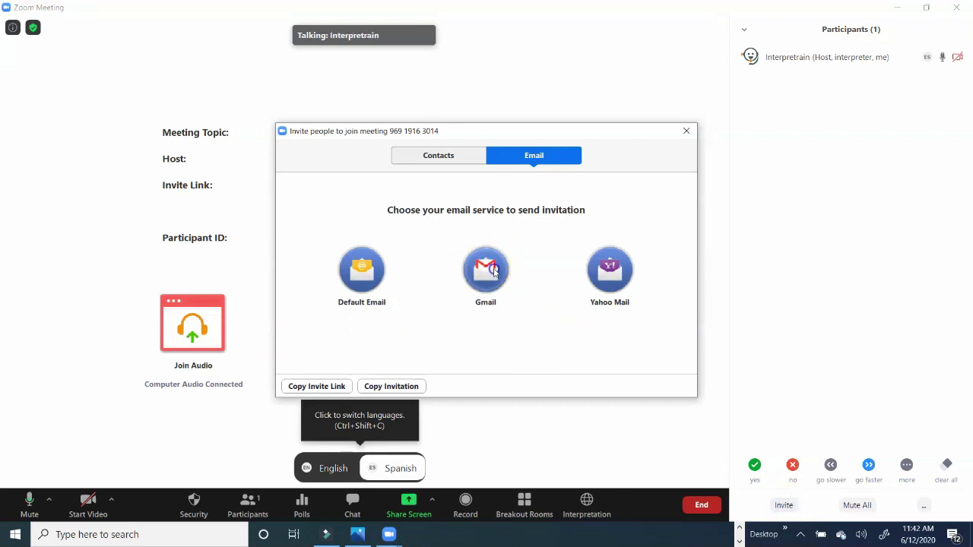